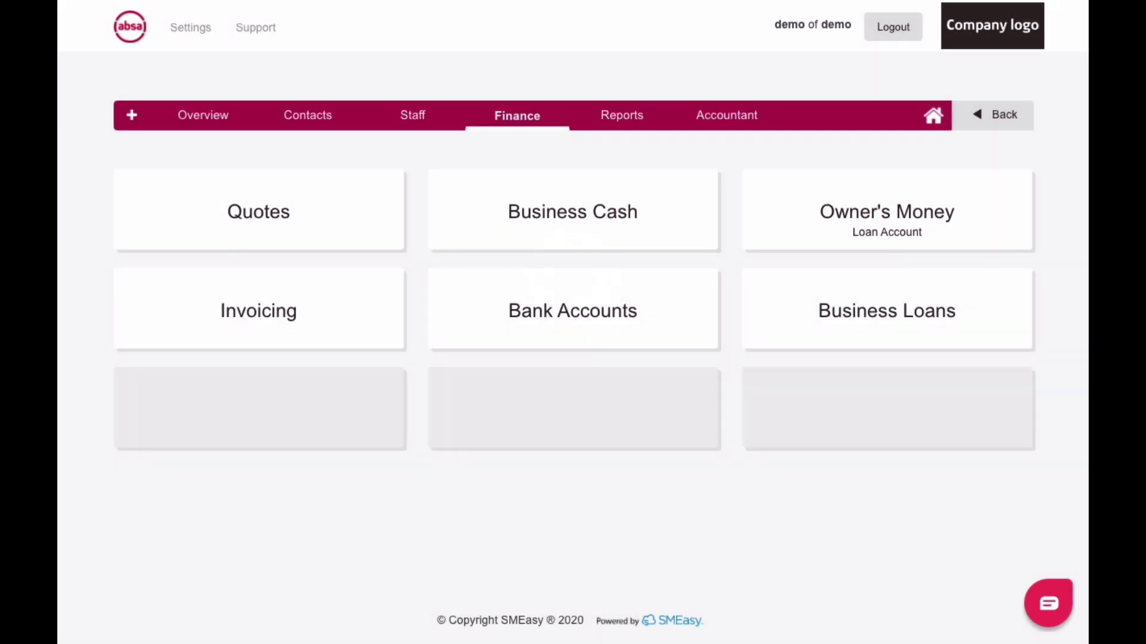
# Start a new customer invoice from the invoicing area of Finance.
pyautogui.click(259, 311)
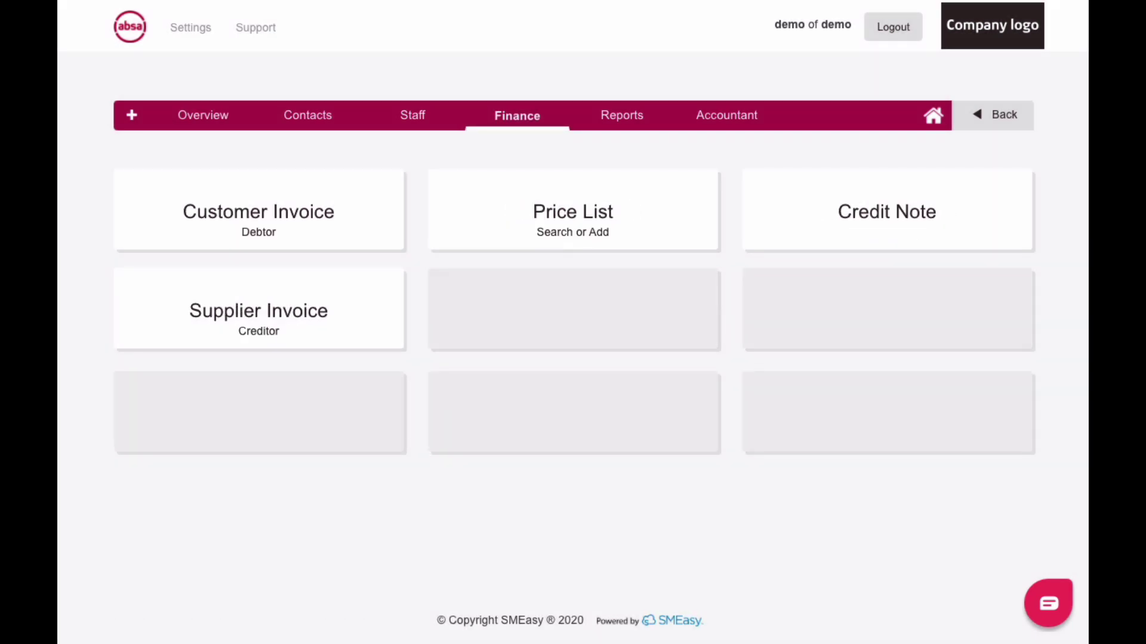
pyautogui.click(258, 231)
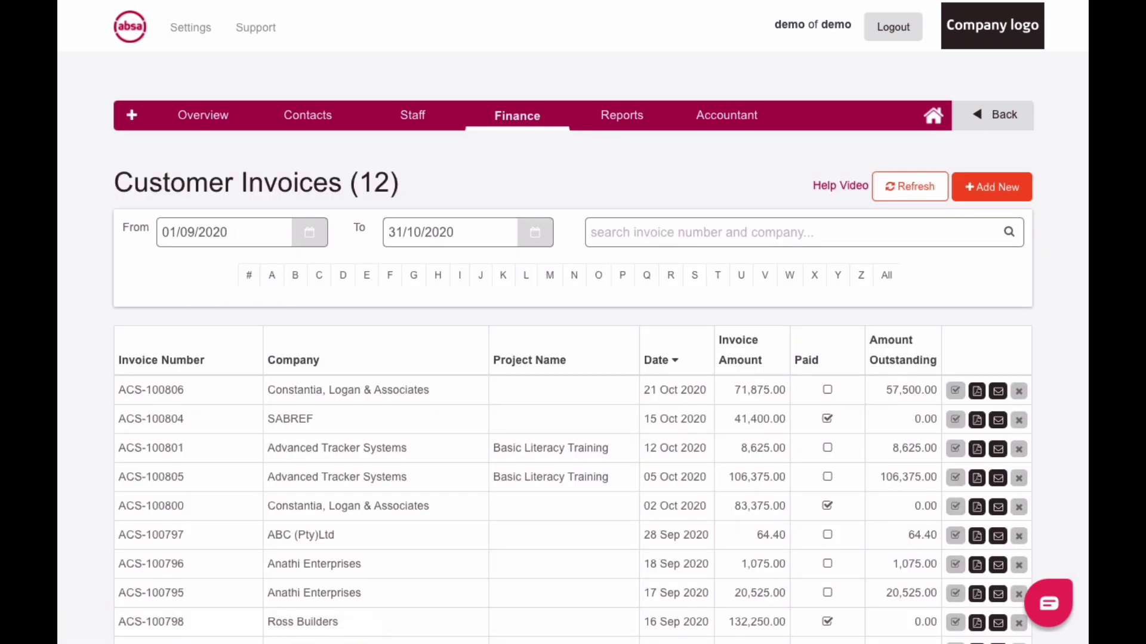
pyautogui.click(986, 202)
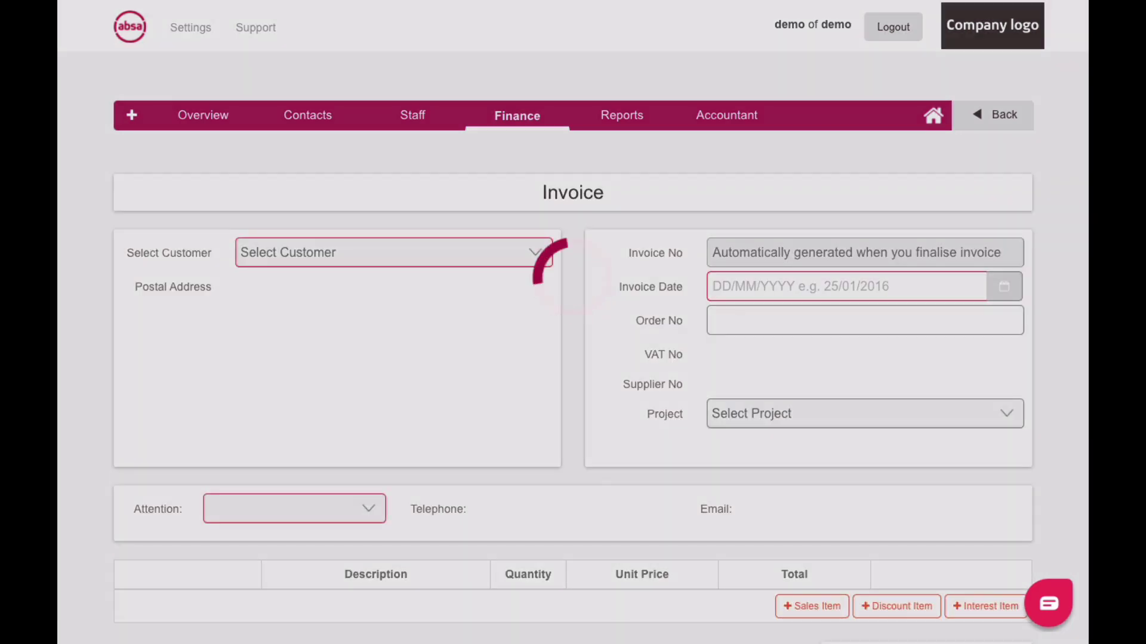
# Select Devi Computer Supplies as the customer and switch the attention contact to the person listed just below the preselected one.
pyautogui.scroll(-2, 573, 346)
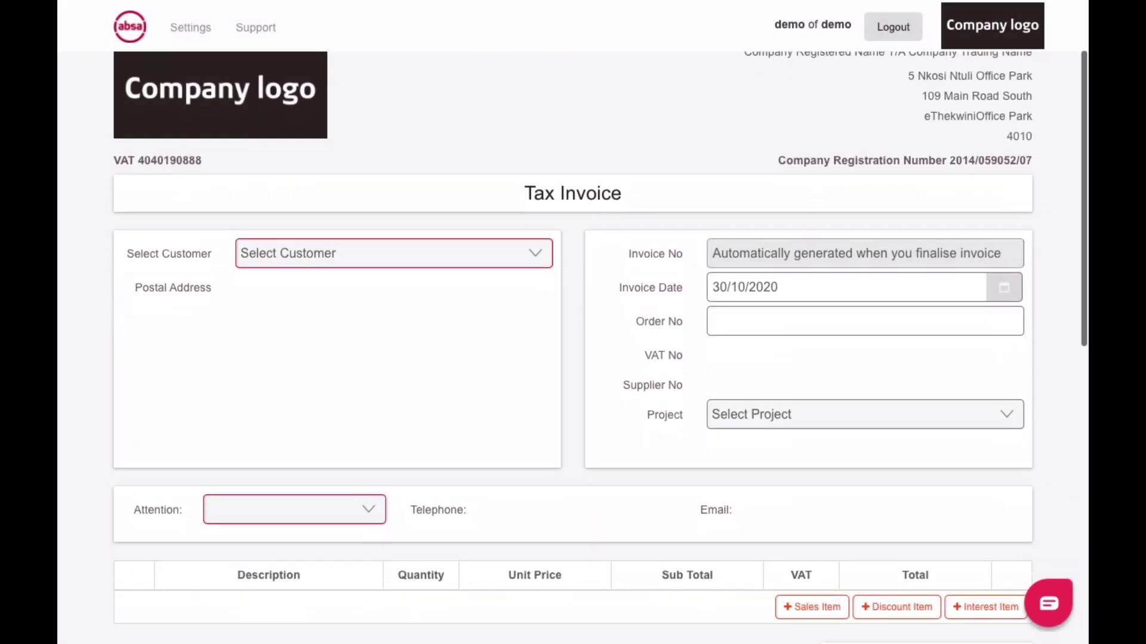
pyautogui.click(394, 253)
pyautogui.click(358, 430)
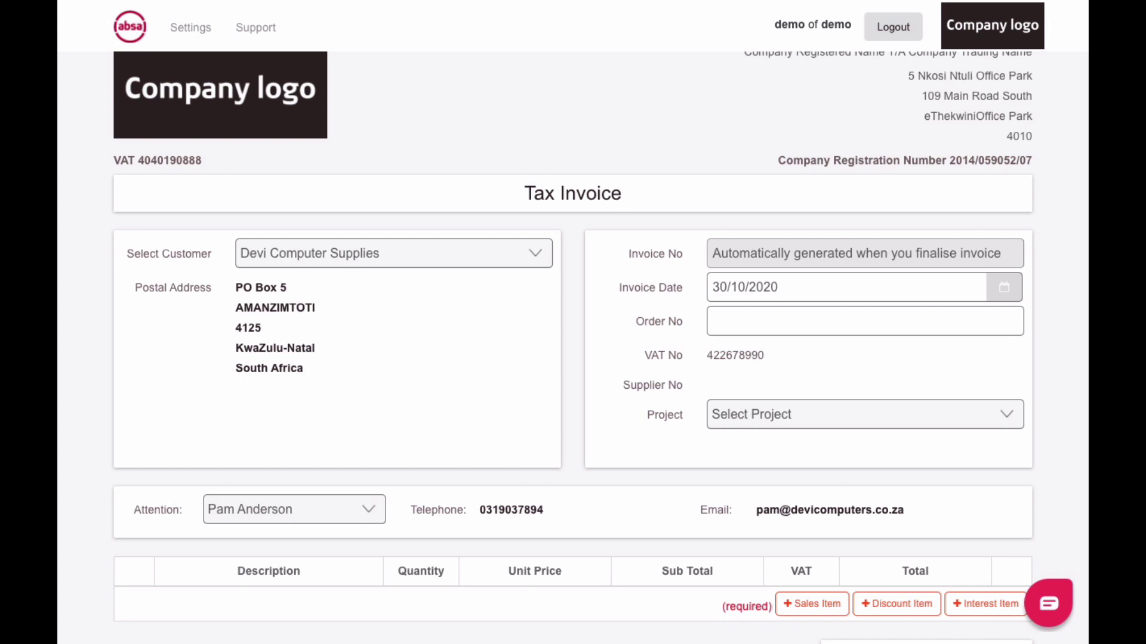
pyautogui.click(294, 509)
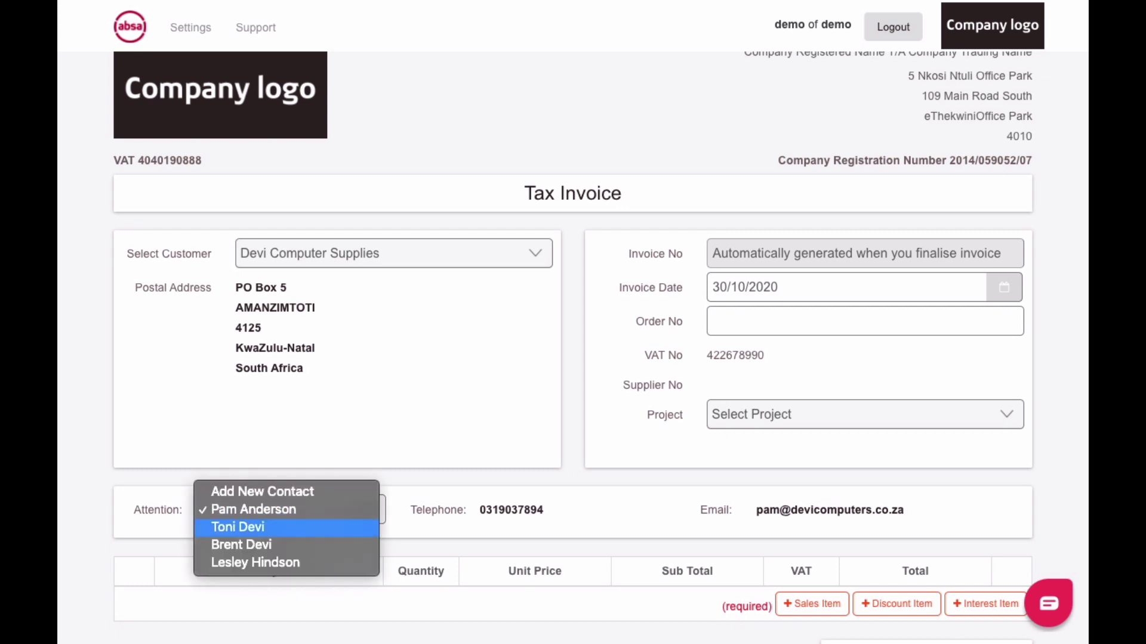
pyautogui.press('Return')
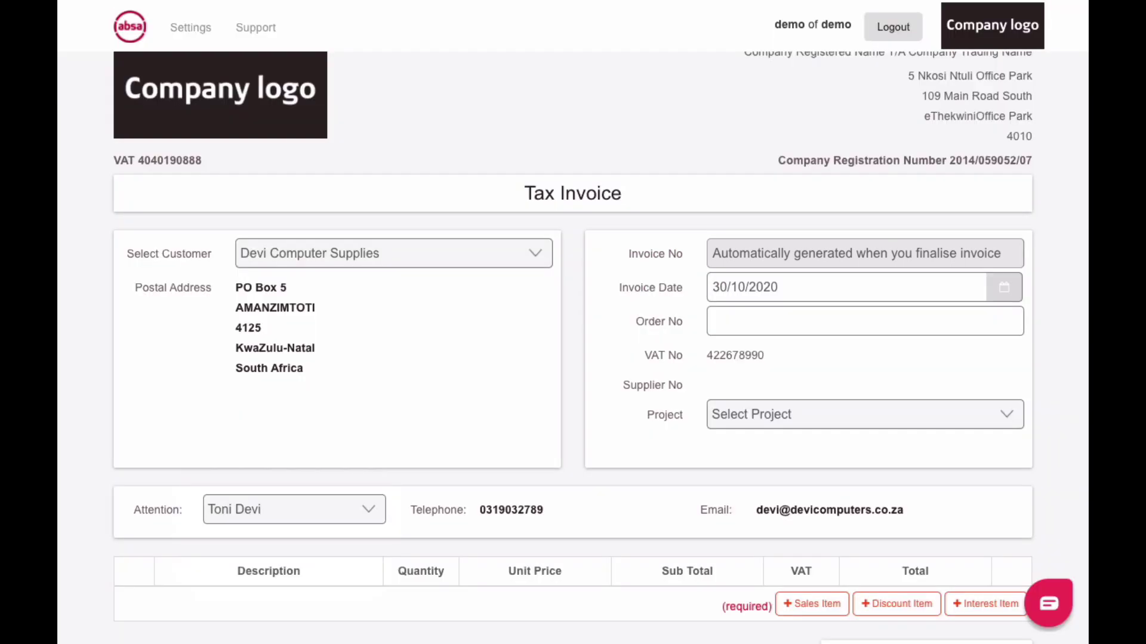
# Set the invoice date to 05/07/2020.
pyautogui.click(1003, 287)
pyautogui.click(720, 318)
pyautogui.click(720, 319)
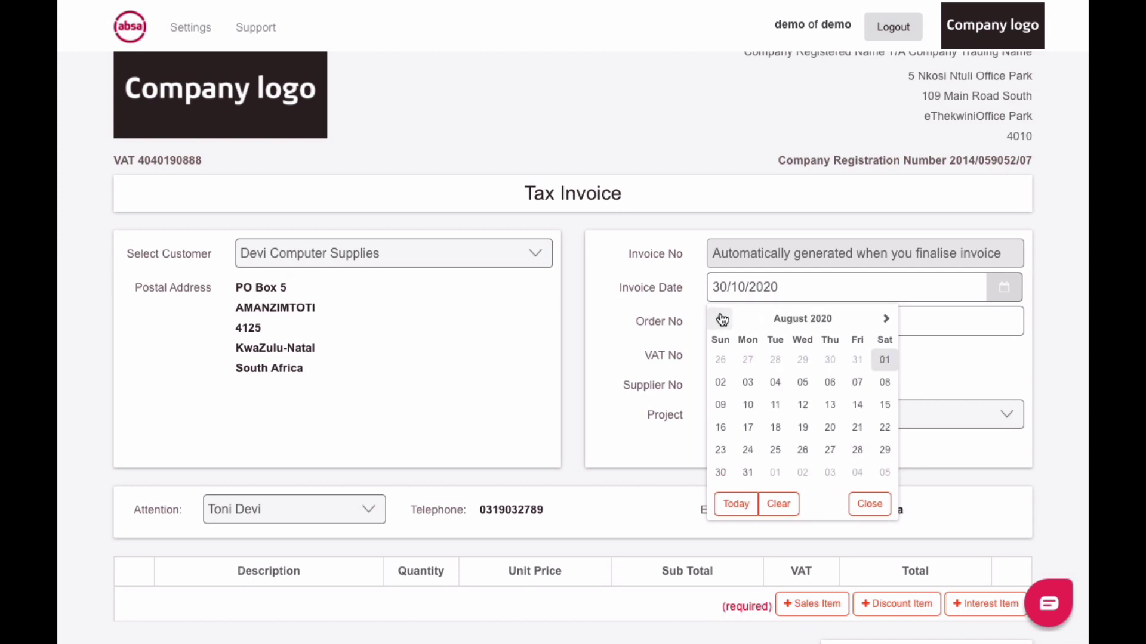
pyautogui.click(721, 318)
pyautogui.click(720, 383)
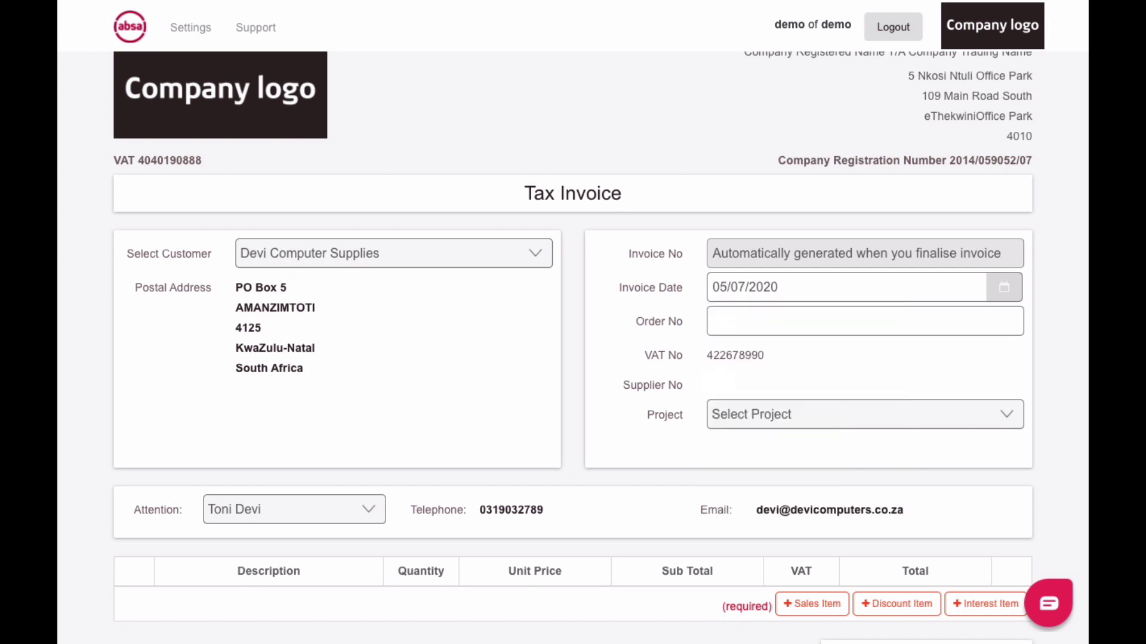
# Enter the customer's order number and assign the invoice to the Sales Skills Training project.
pyautogui.write('ATS4456')
pyautogui.click(864, 415)
pyautogui.click(773, 450)
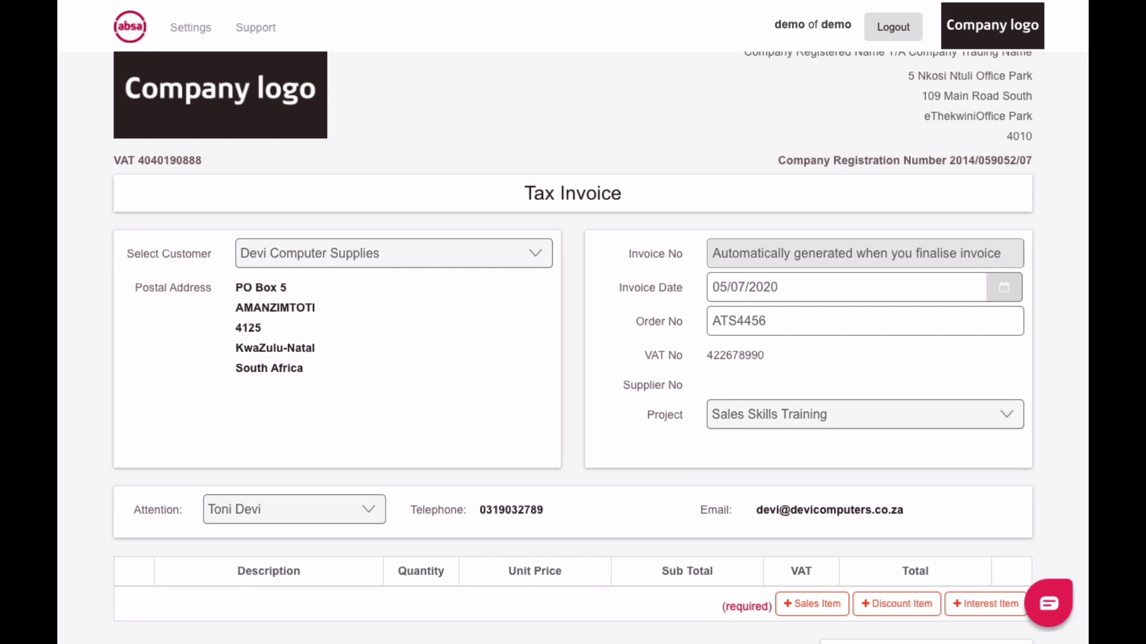
# Add and save a sales item for the Management - Intermediate 2 course with quantity 3 and Standard VAT 15%.
pyautogui.scroll(-5, 573, 346)
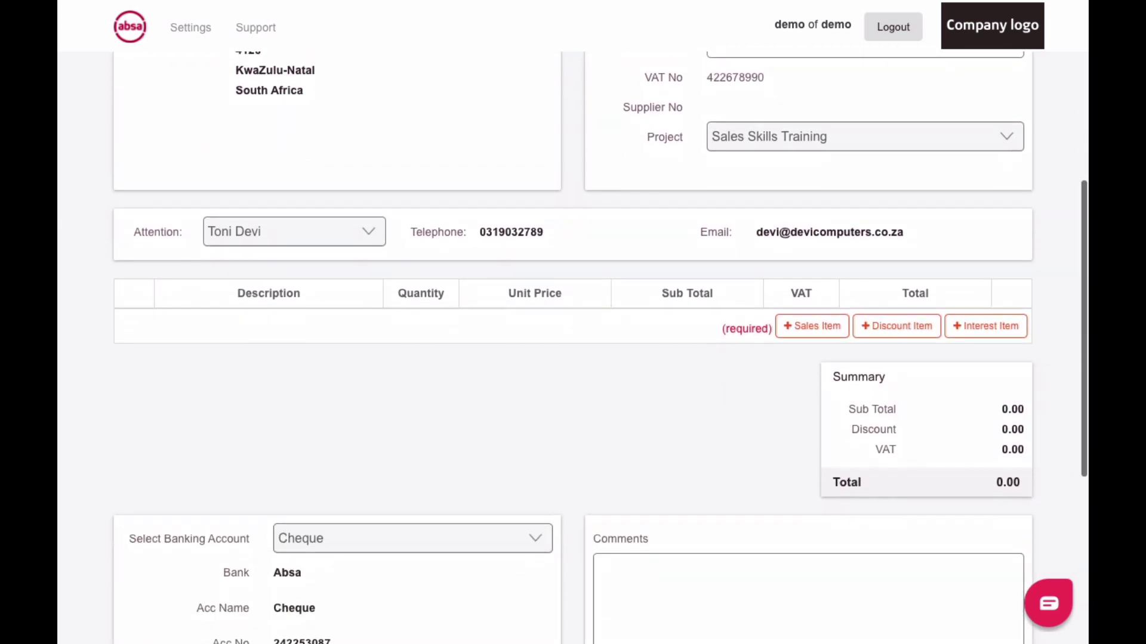
pyautogui.click(812, 327)
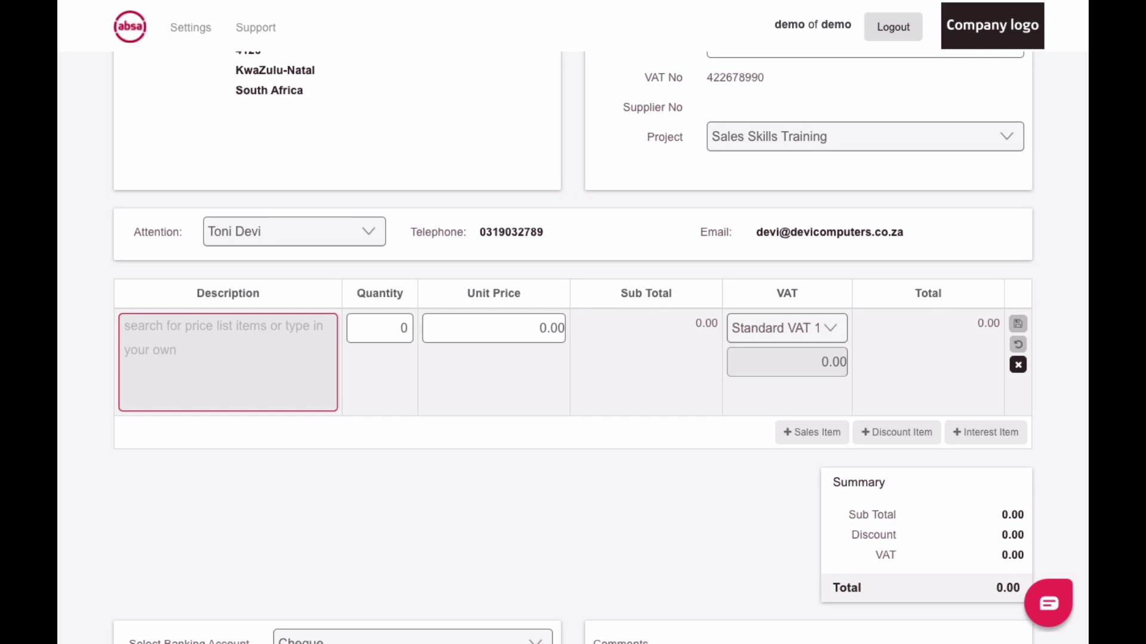
pyautogui.write('man')
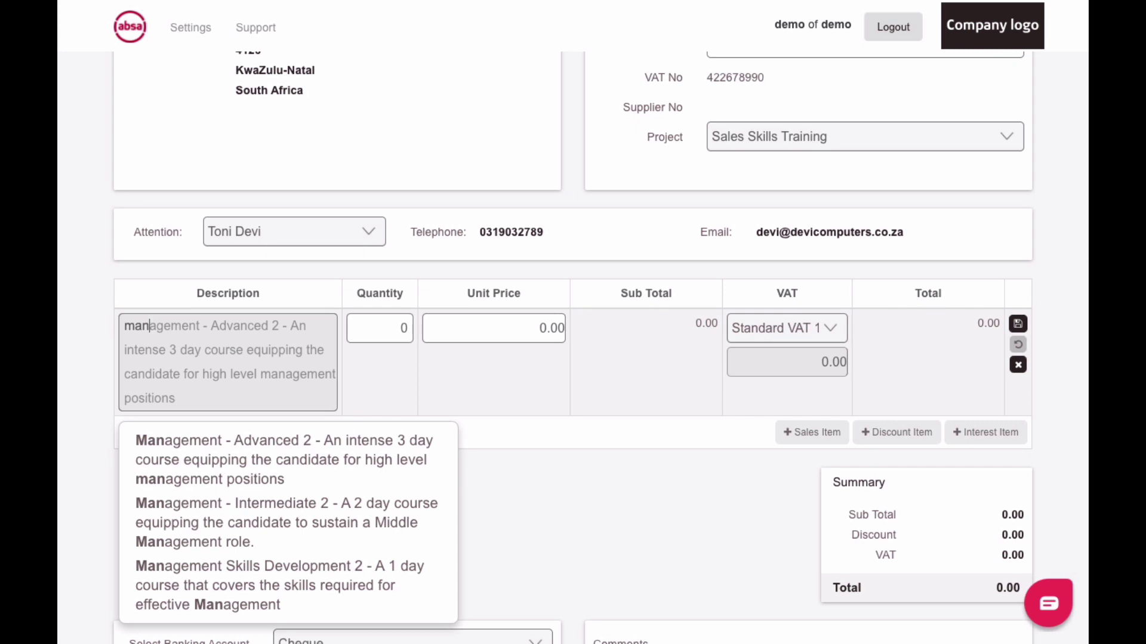
pyautogui.press('Return')
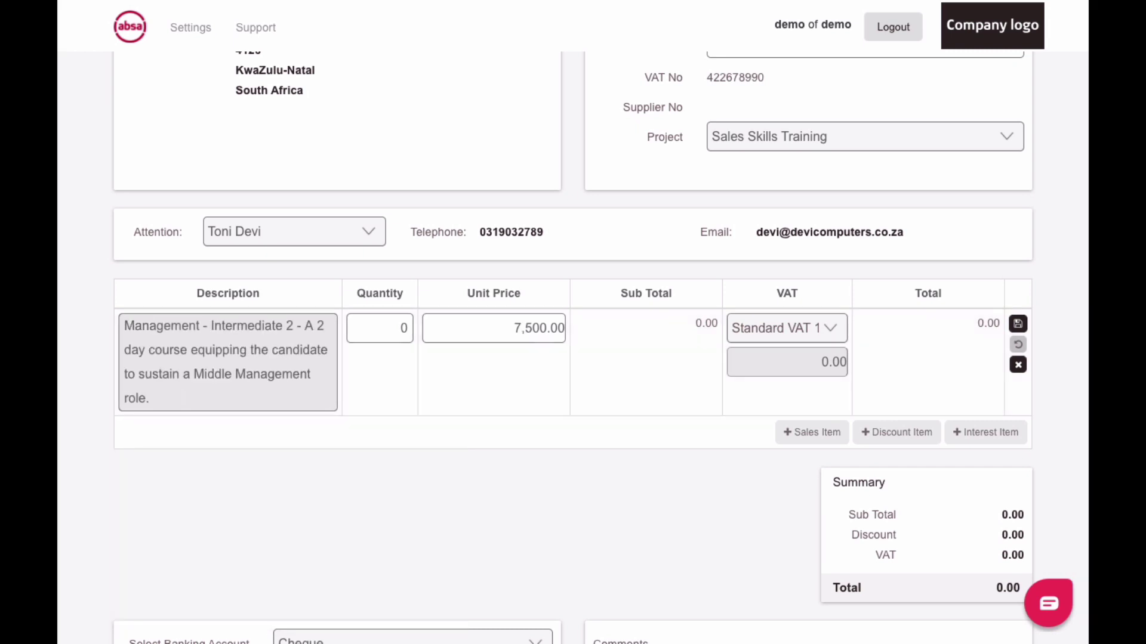
pyautogui.write('3')
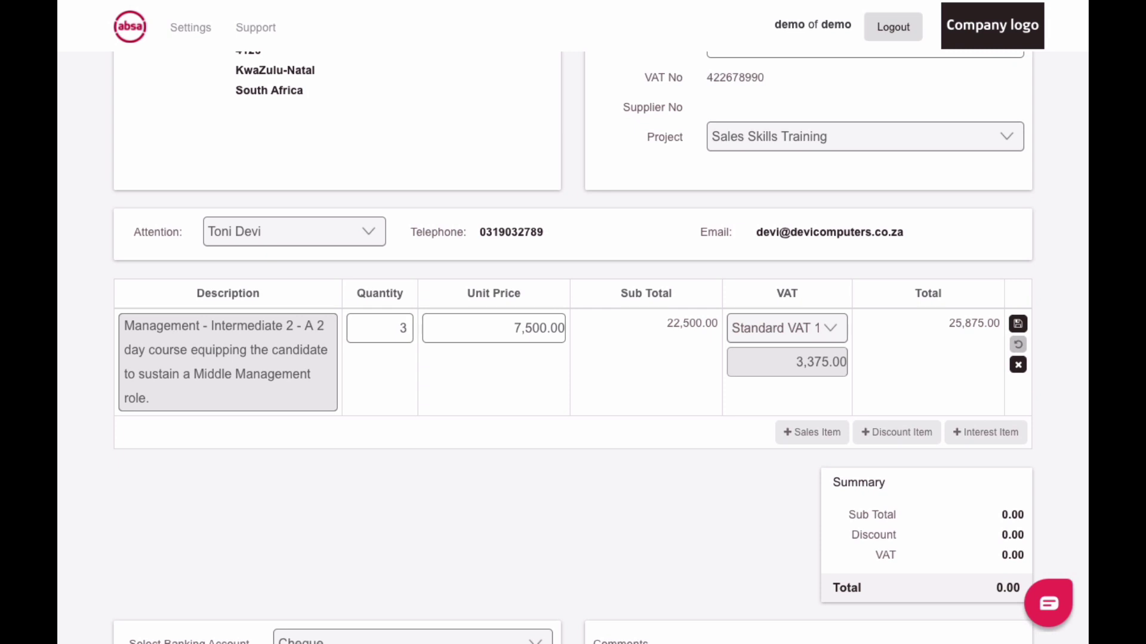
pyautogui.click(788, 328)
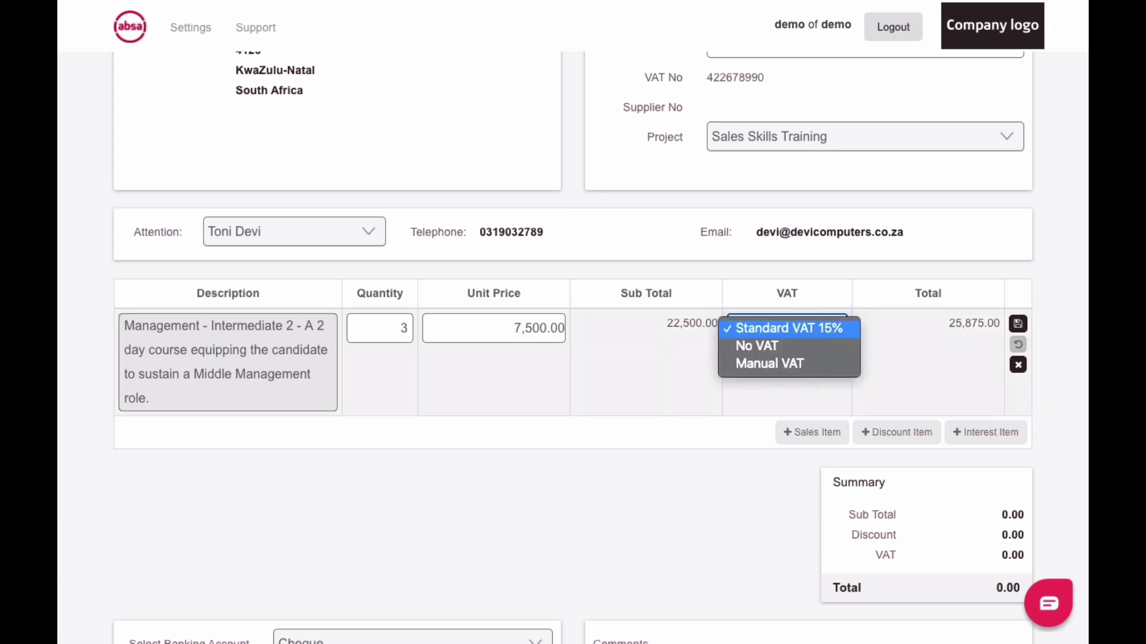
pyautogui.press('Escape')
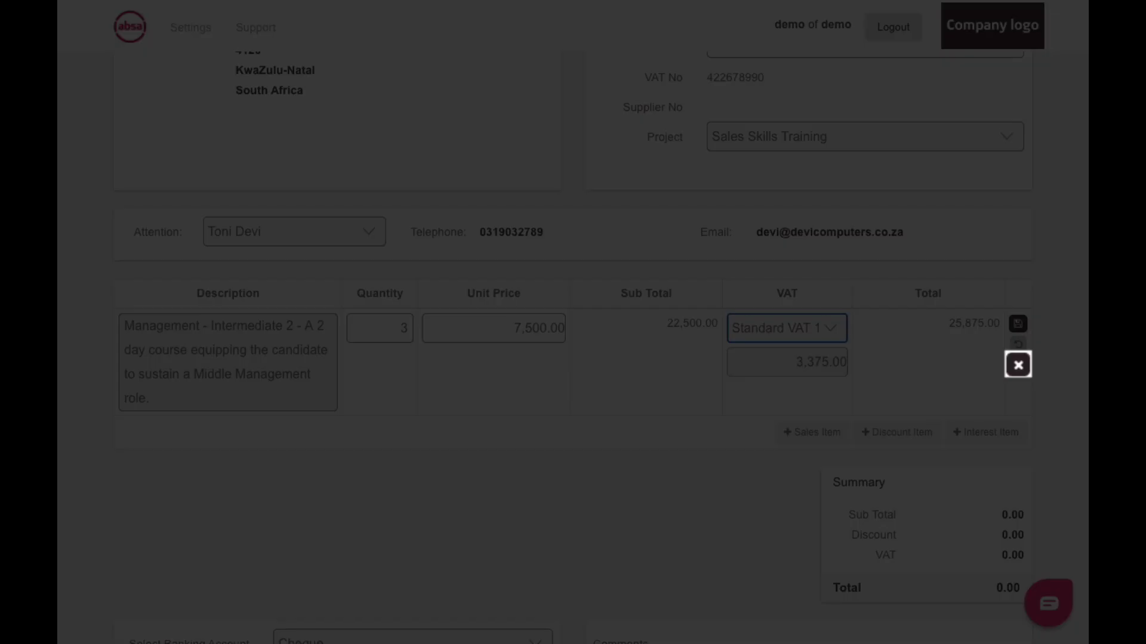
pyautogui.click(1018, 324)
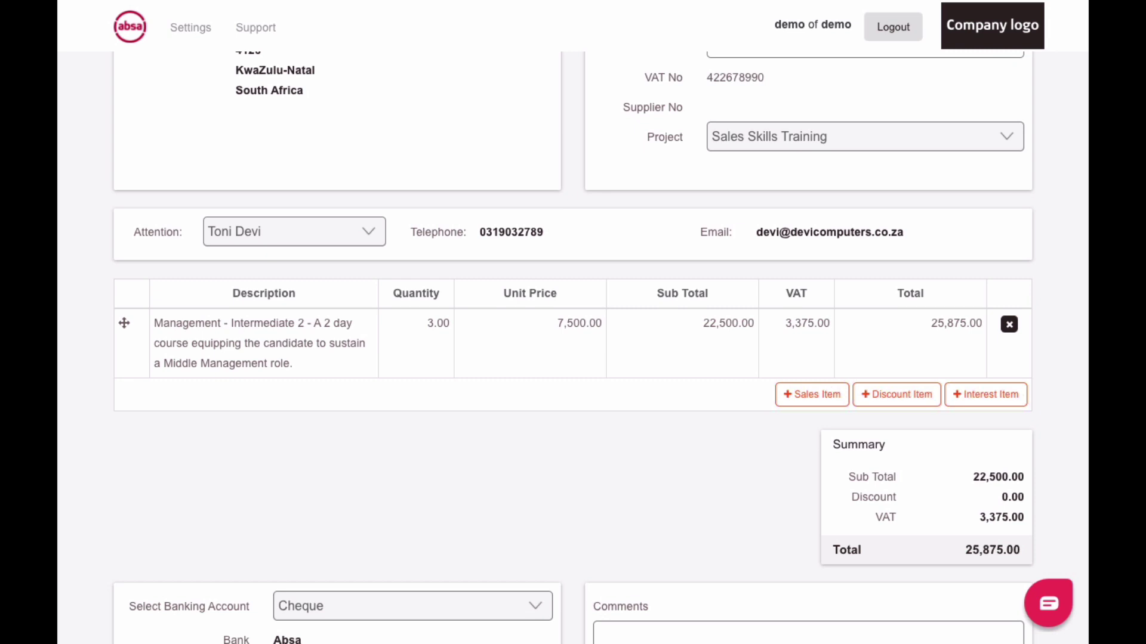
# Add a discount item of 1,125.00 described as "5% Discount" and save an interest item of 400.00 described as "Example Description".
pyautogui.click(898, 395)
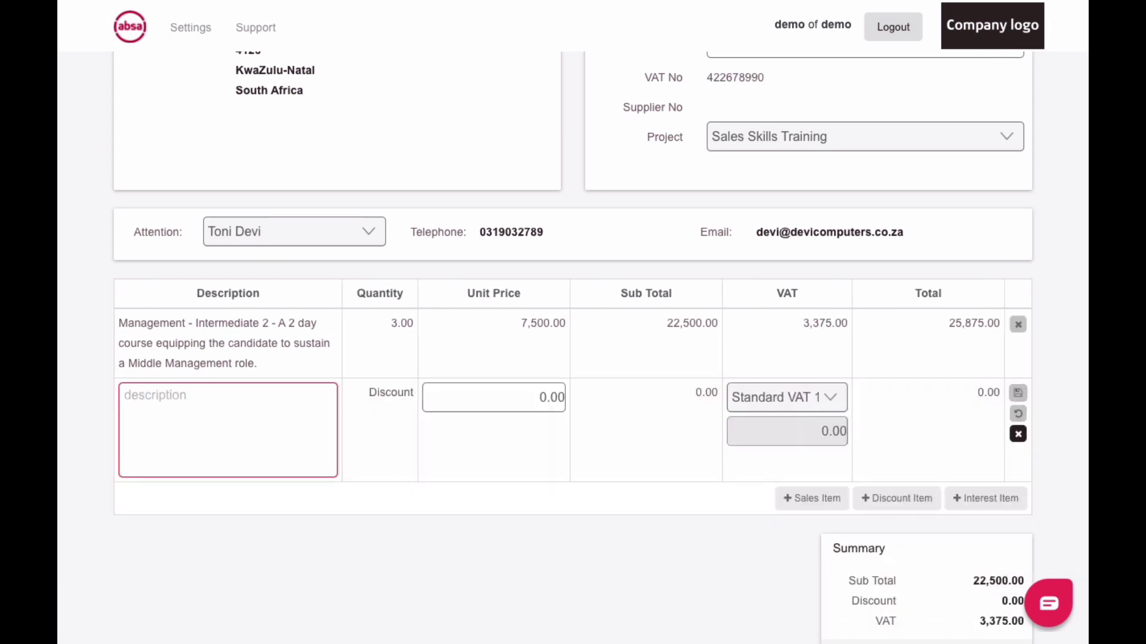
pyautogui.write('5% Discount')
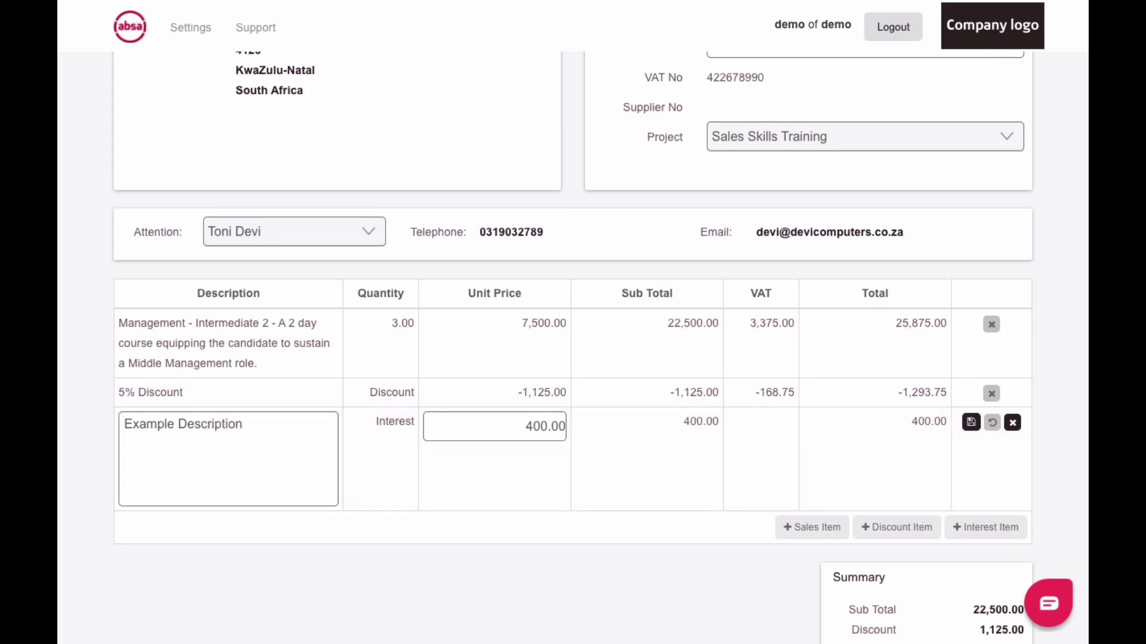
pyautogui.click(970, 425)
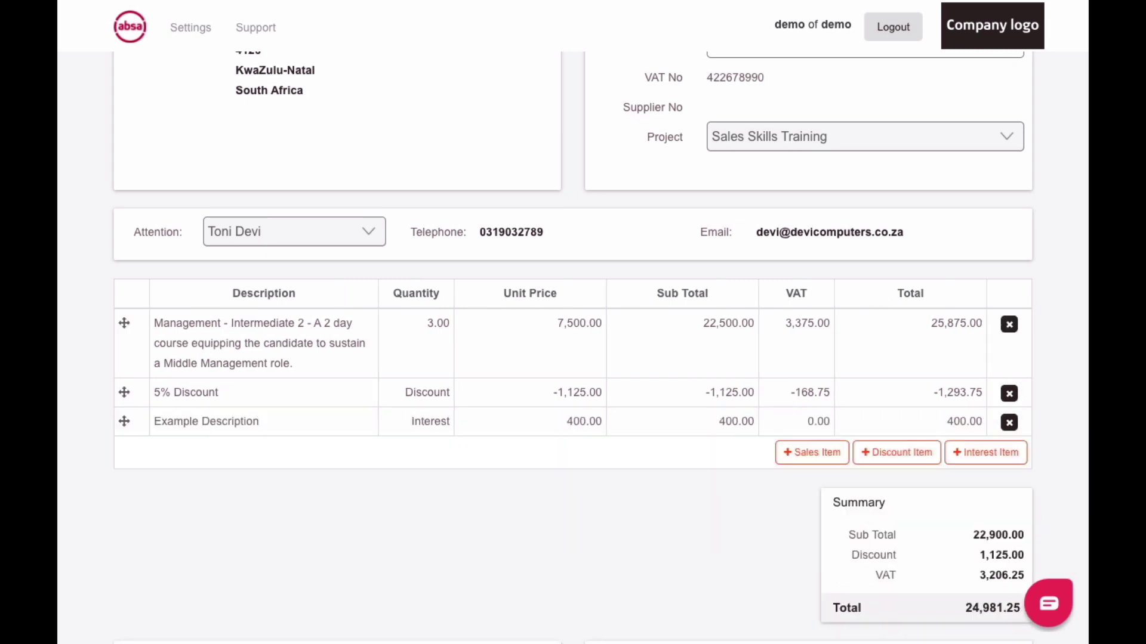
# Enter "Example Comment" in the invoice comments and save the invoice.
pyautogui.scroll(-7, 573, 346)
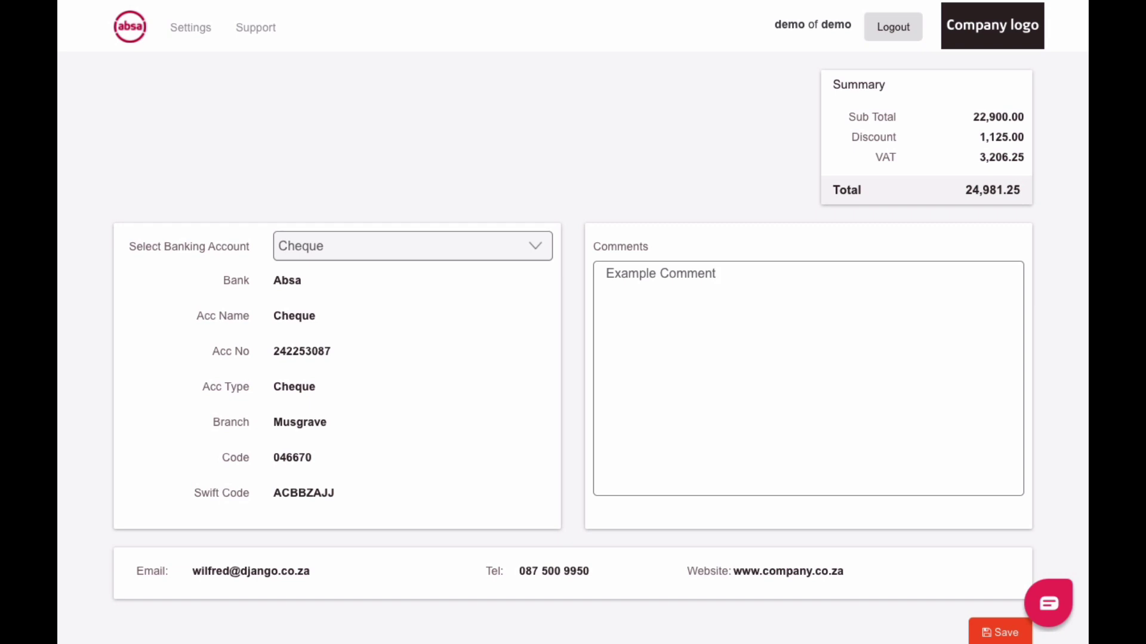
pyautogui.scroll(-2, 1003, 585)
pyautogui.click(1003, 582)
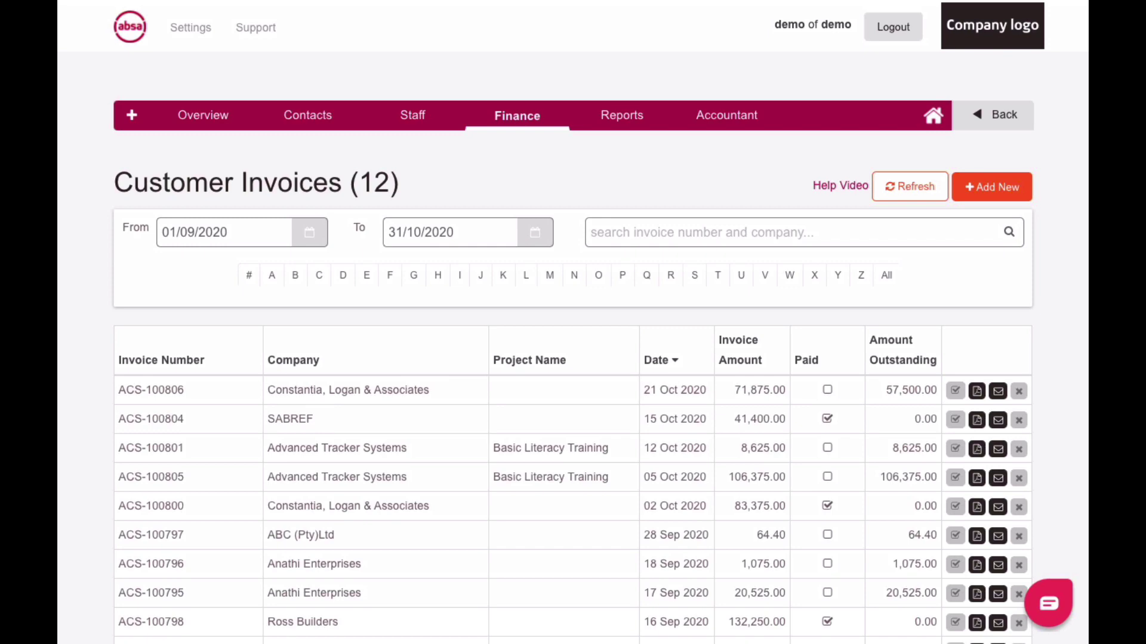
# Open the PDF of the Devi Computer Supplies invoice dated 07 Sep 2020 from the customer invoices list.
pyautogui.scroll(-3, 981, 526)
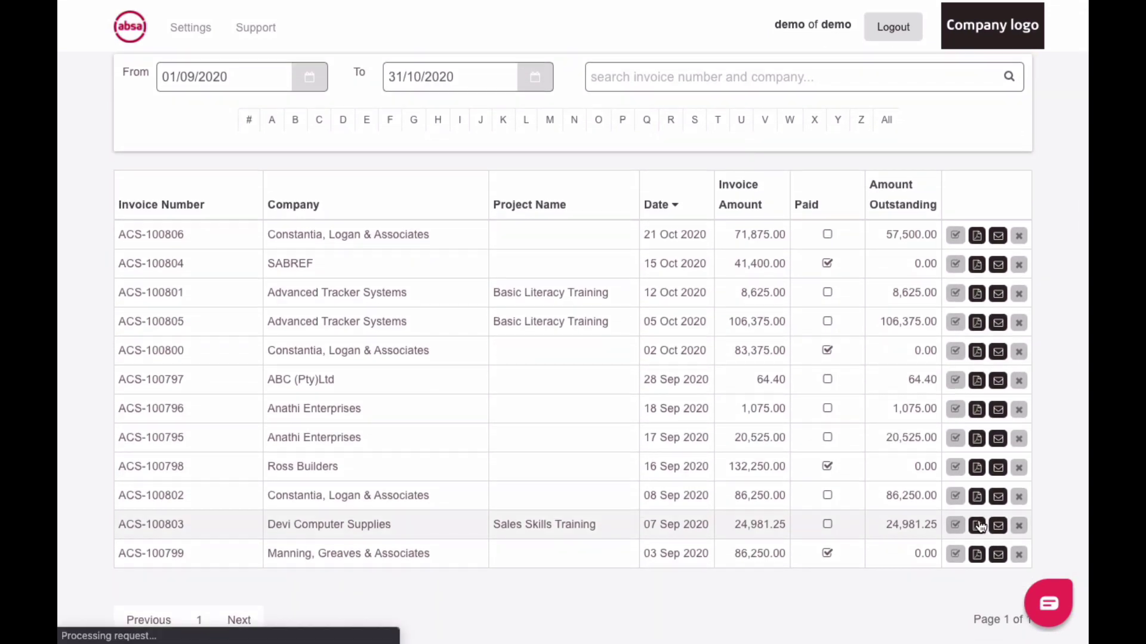